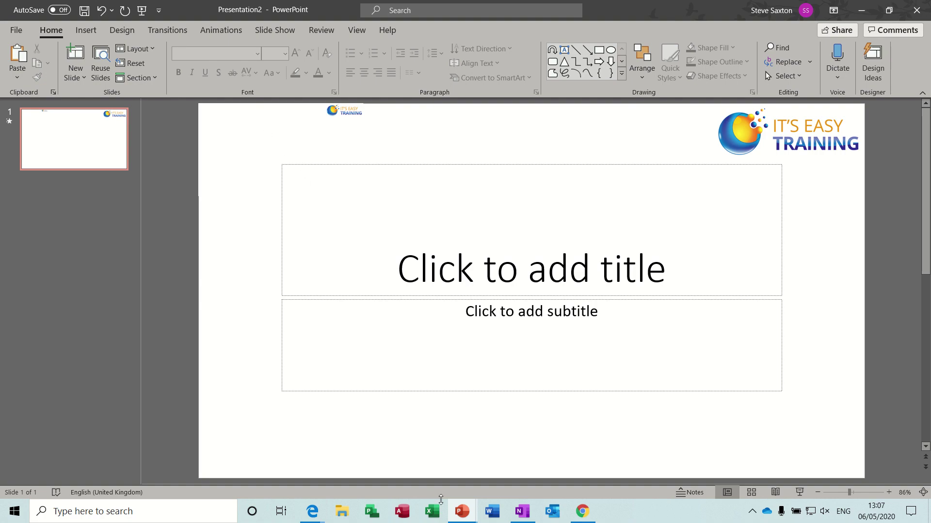
- Bring the Presentation2 window to the front from the taskbar
mouse_move(460, 515)
click(459, 486)
mouse_move(469, 515)
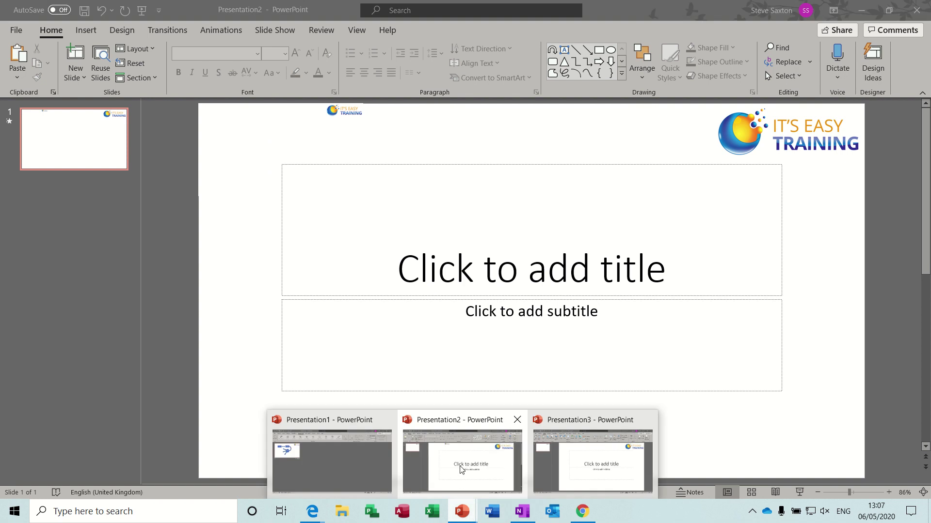
click(460, 468)
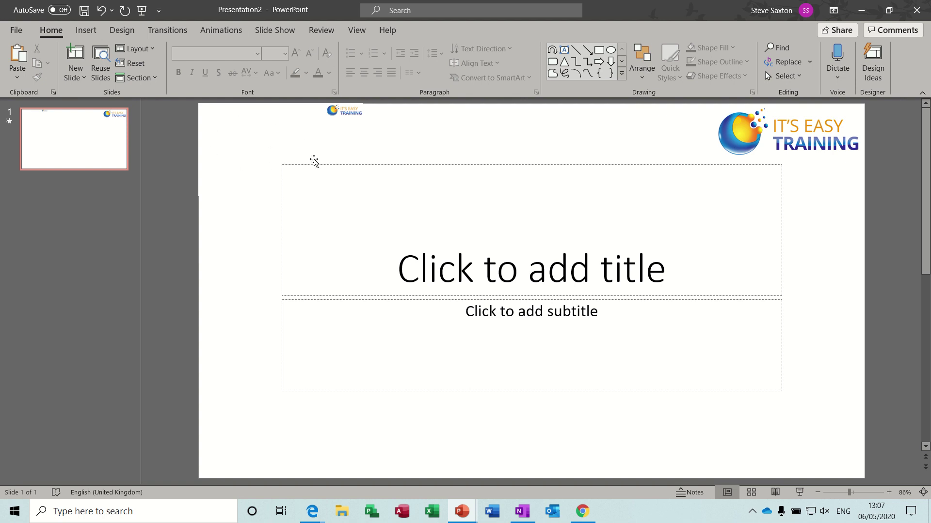
- In Slide Master view, select the parent master's top-left video and show its Playback settings
click(355, 30)
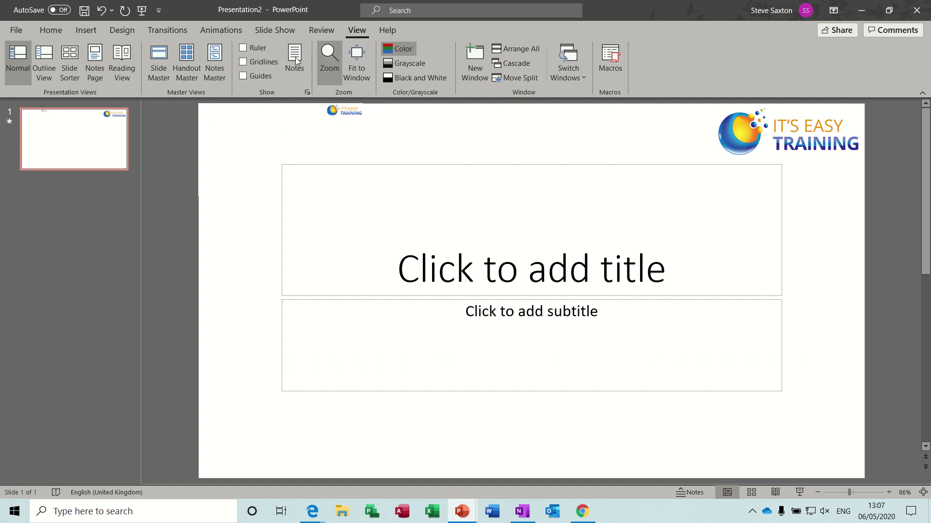
click(159, 57)
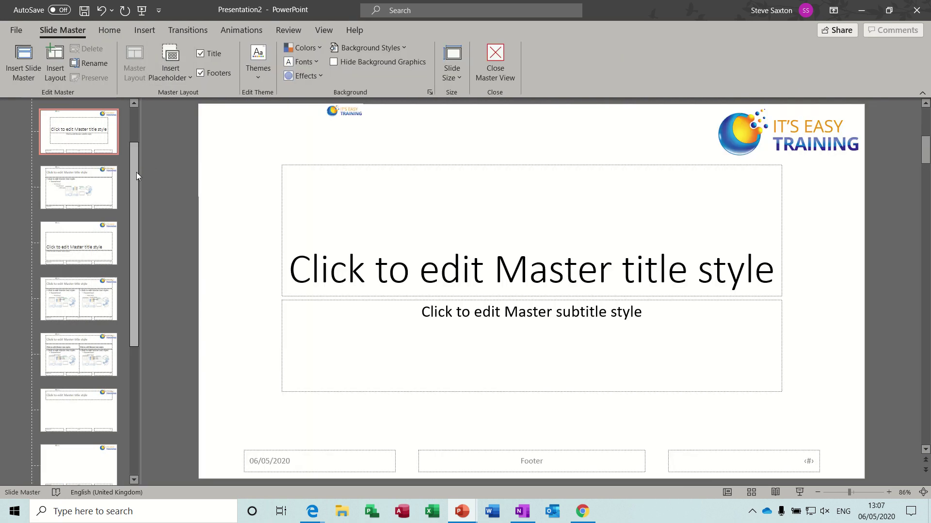
drag(136, 172, 134, 115)
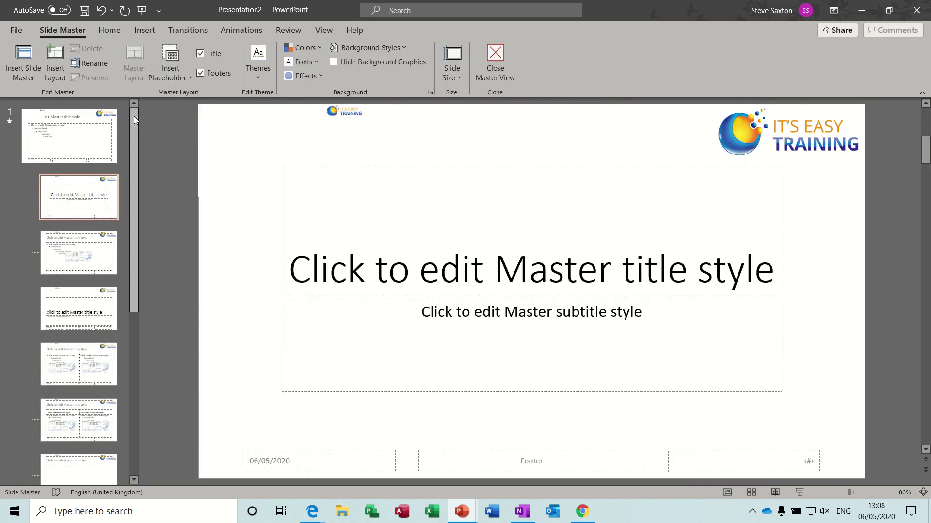
click(104, 123)
click(276, 143)
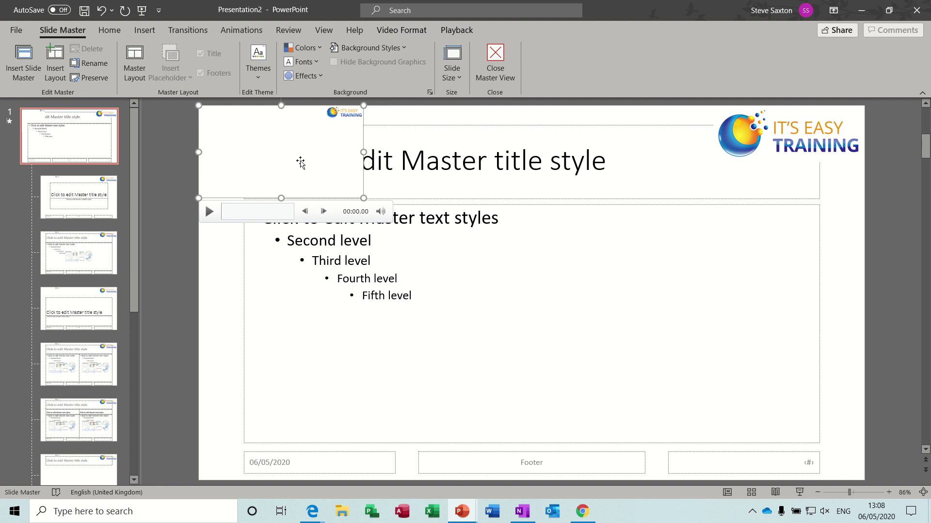
click(449, 32)
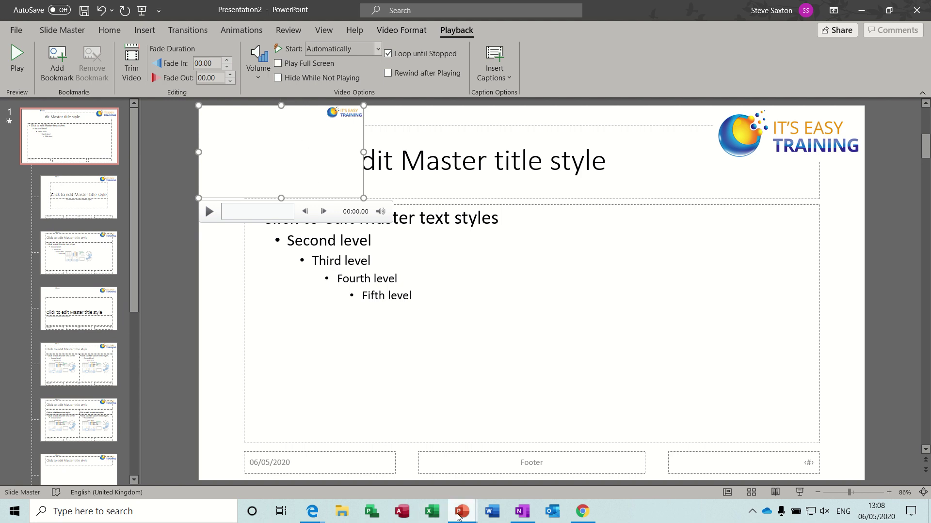
- Return to Presentation1 in Normal view and preview its diagram animations from Rectangle 3
mouse_move(458, 518)
click(364, 470)
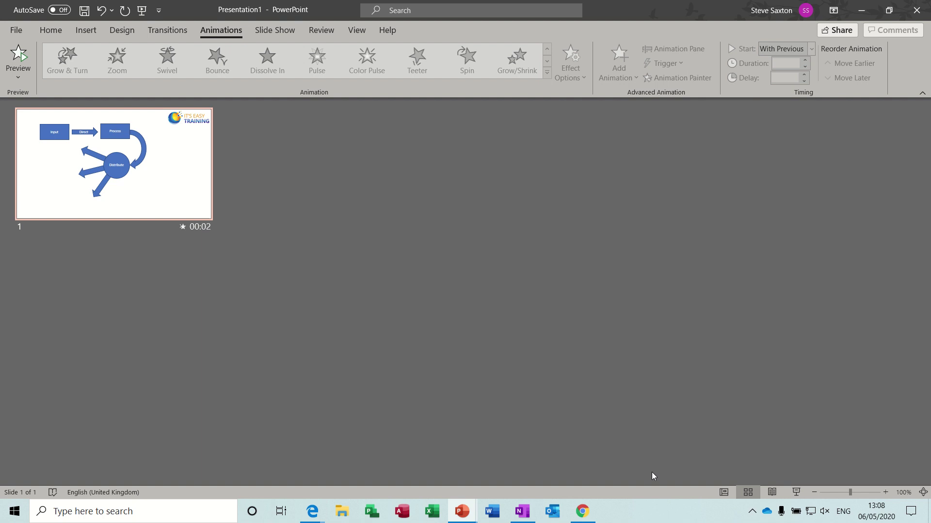
click(724, 493)
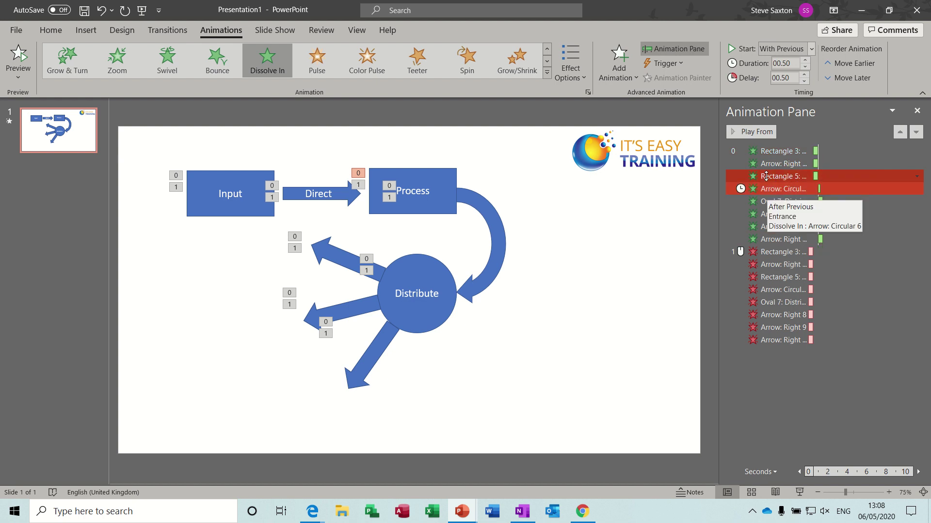
click(766, 151)
click(752, 135)
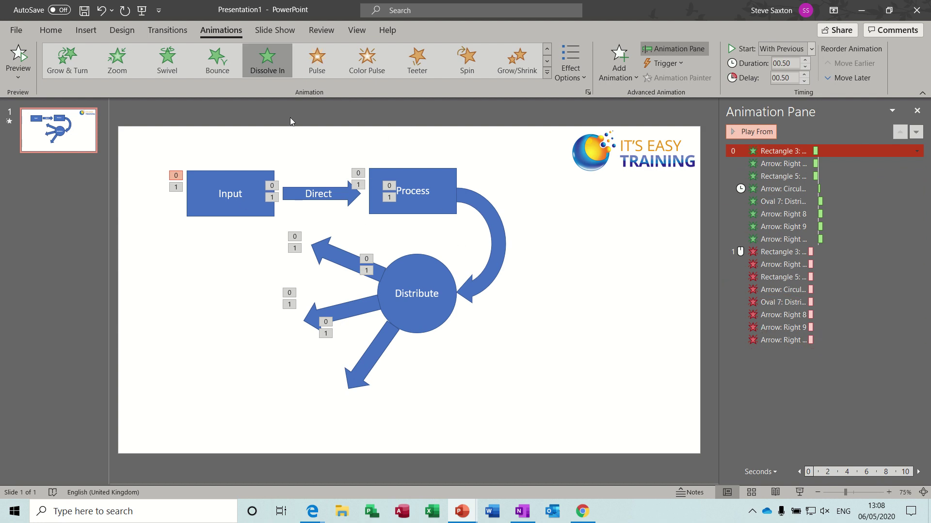
- Set up Presentation1's slide show to loop continuously until Esc
click(275, 30)
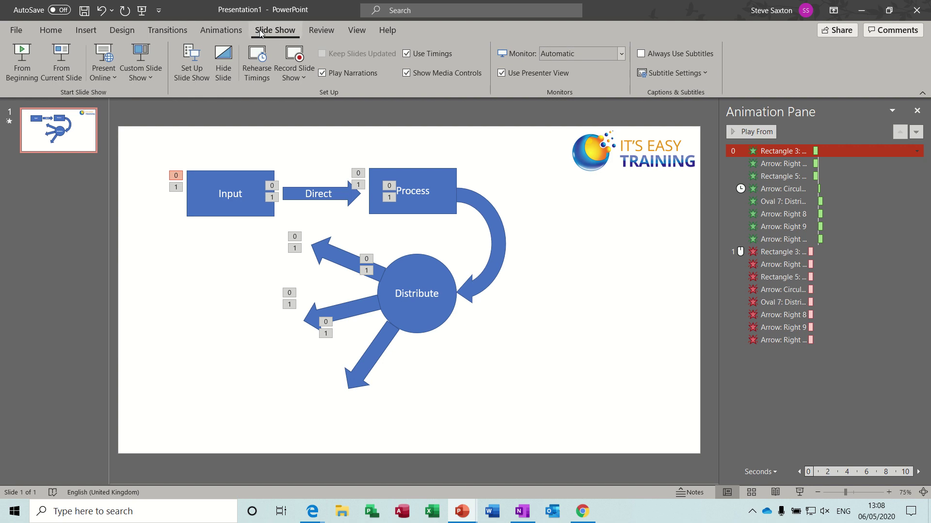
click(192, 66)
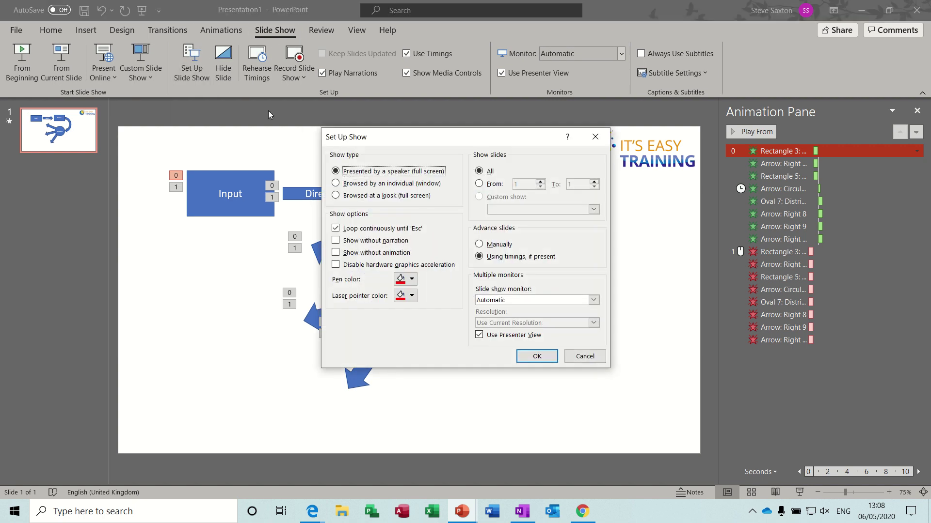
click(336, 228)
click(537, 357)
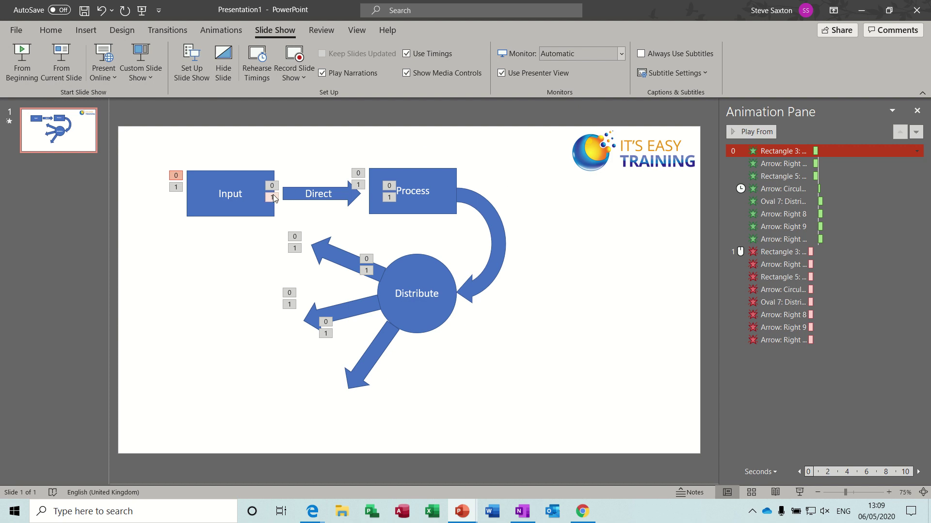
- Export the presentation as an MPEG-4 video named 'test', using recorded timings and narrations
click(22, 30)
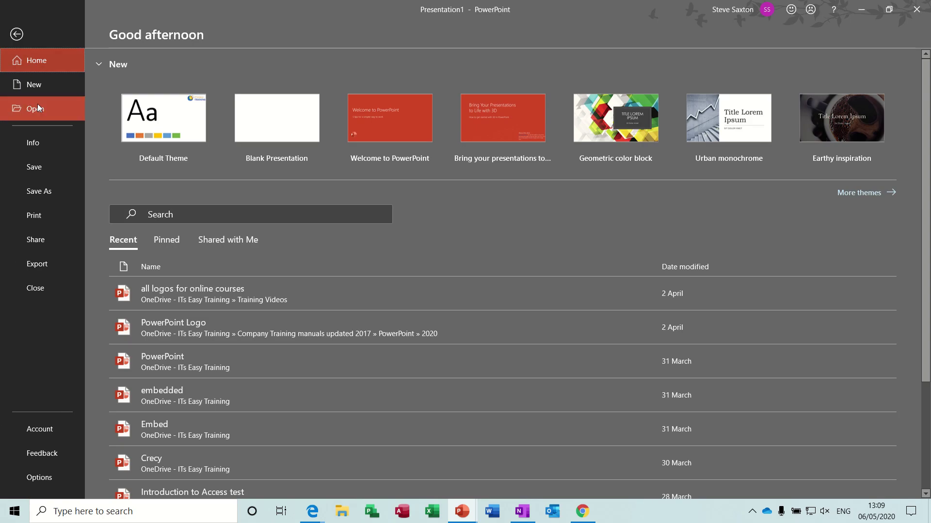
click(42, 262)
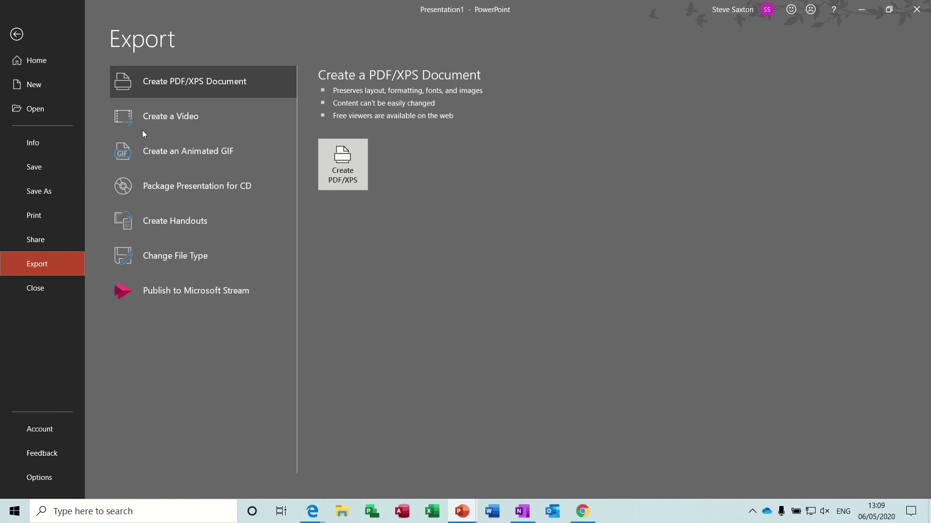
click(160, 116)
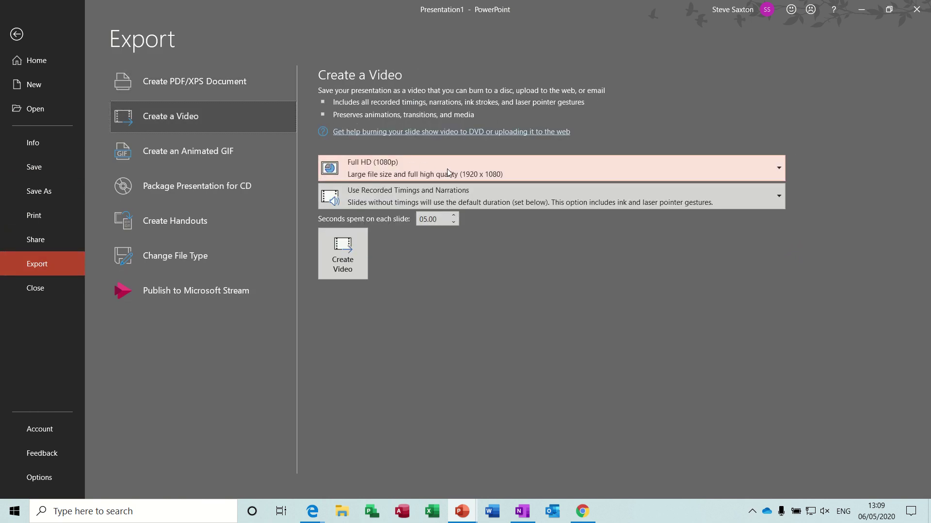
click(423, 202)
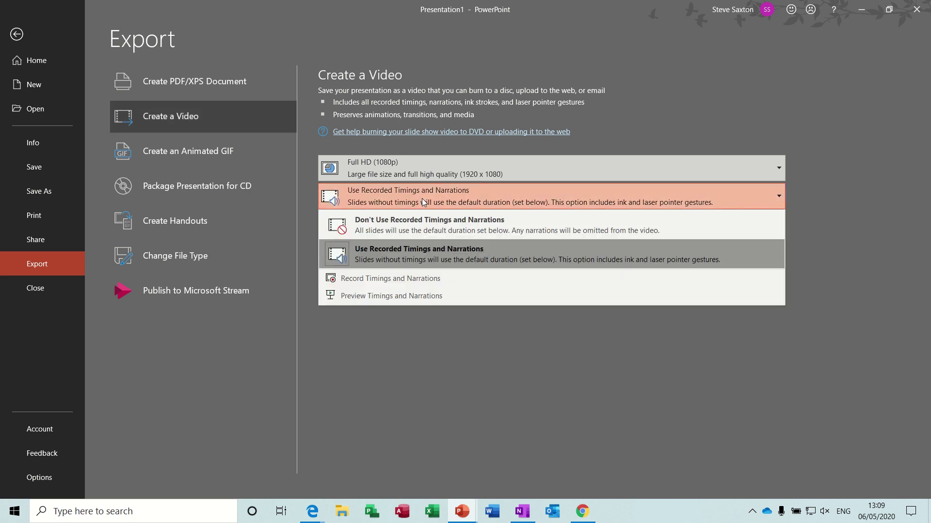
click(418, 253)
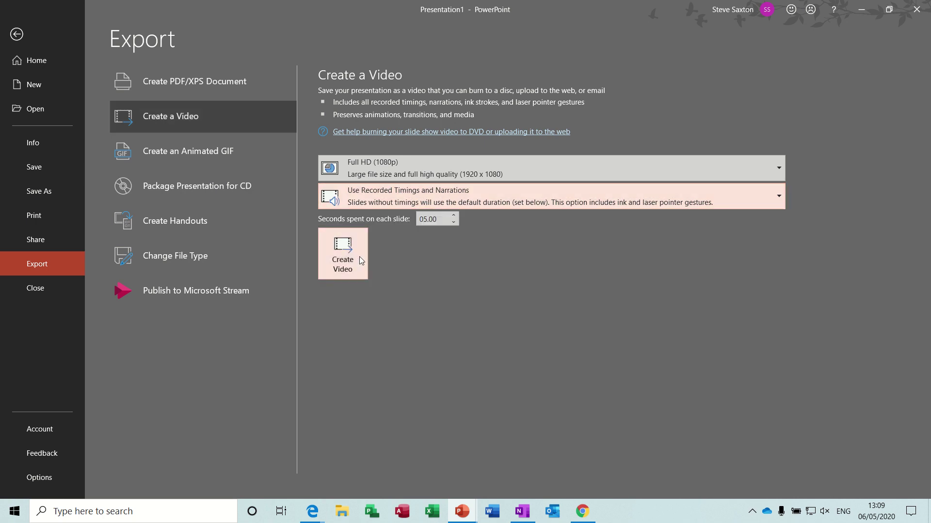
click(352, 258)
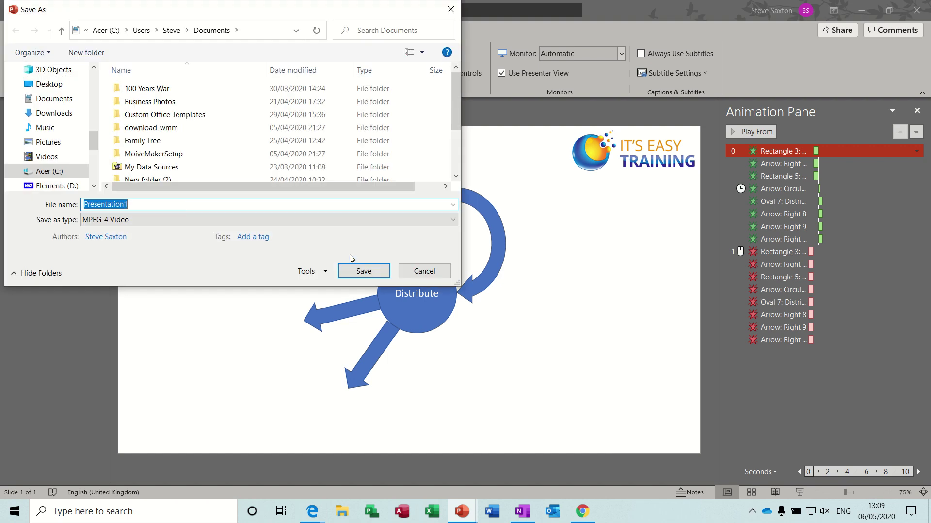
text(test)
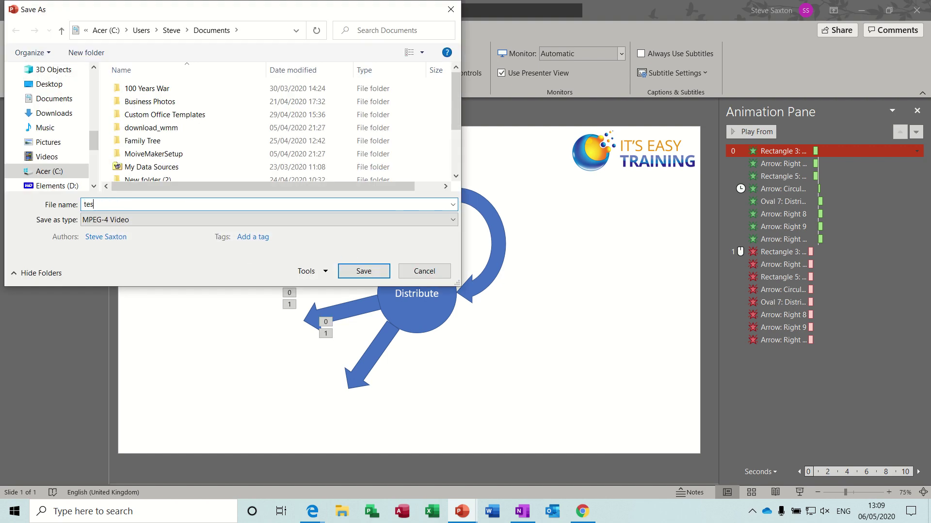
click(364, 272)
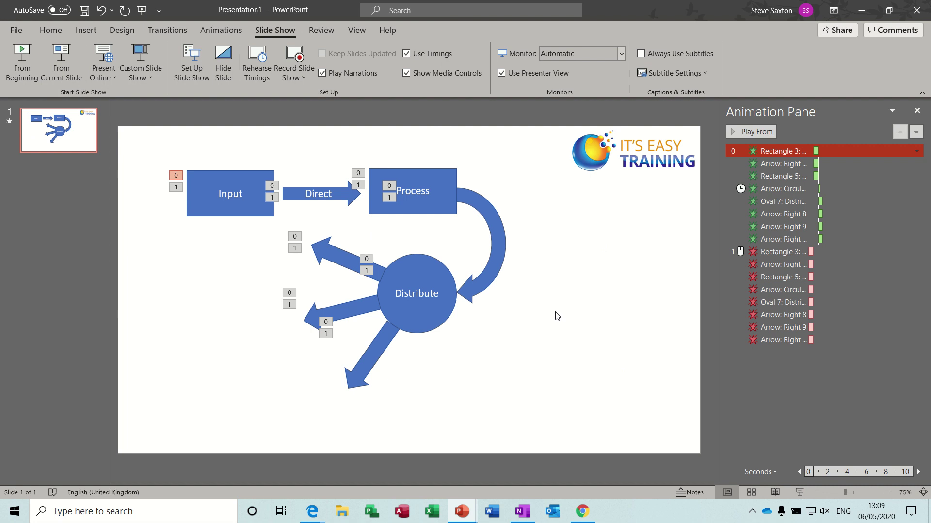
- Create a new blank presentation and select its top-level master in Slide Master view
key(ctrl+n)
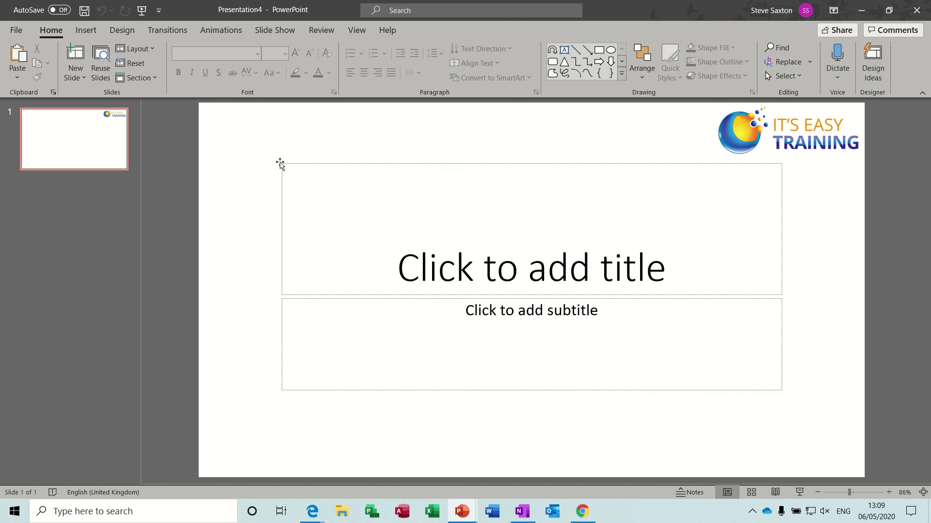
click(357, 30)
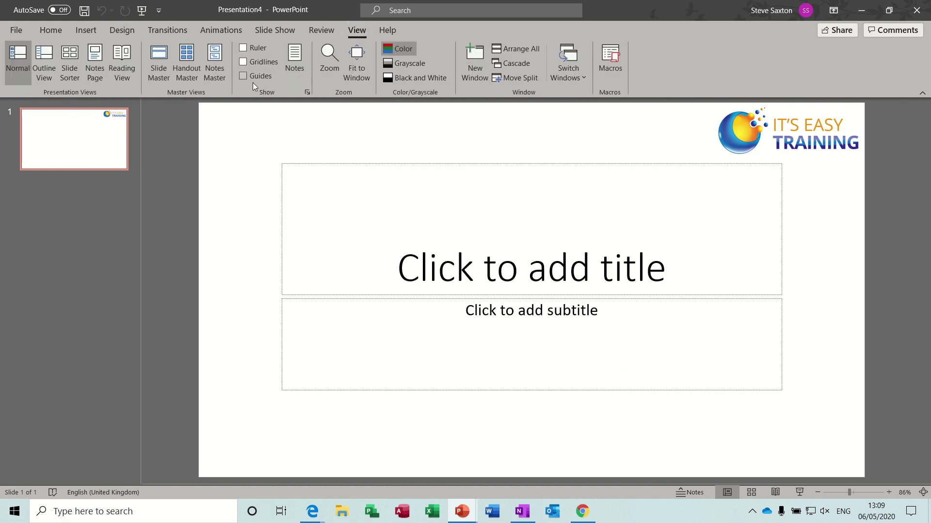
click(164, 65)
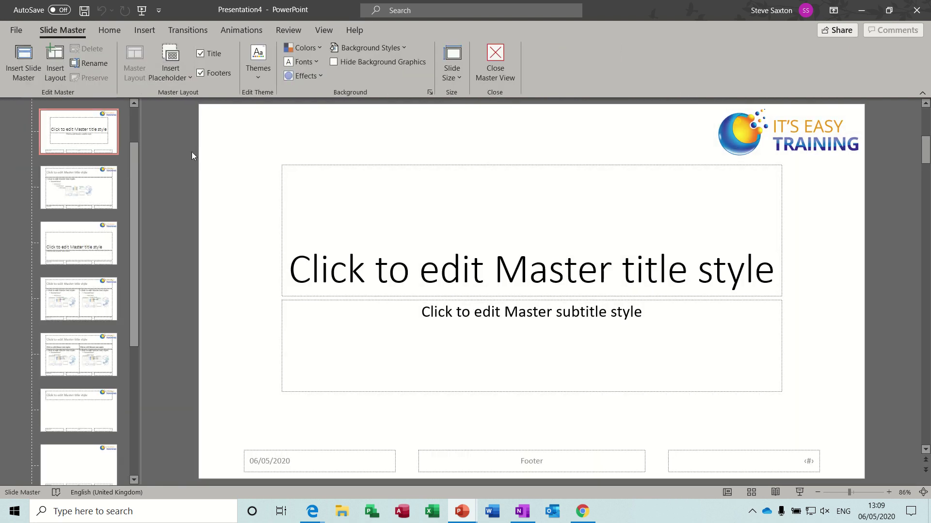
drag(136, 176, 130, 109)
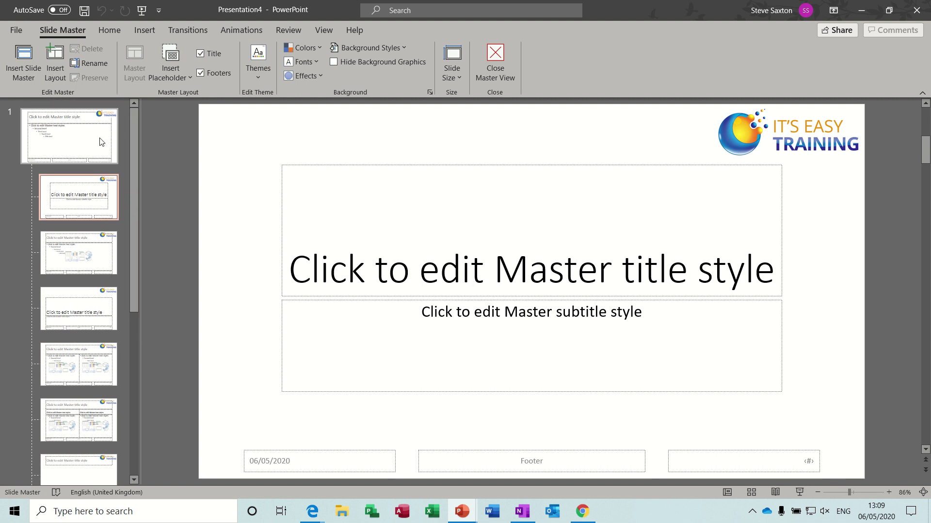
key(Up)
- Insert the 'ppt video' file from this PC onto the slide master
click(141, 30)
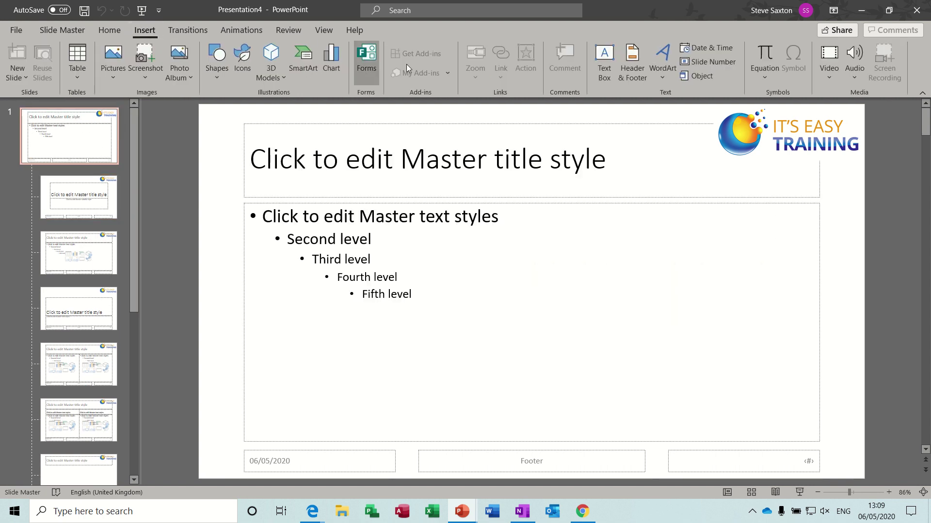
click(827, 76)
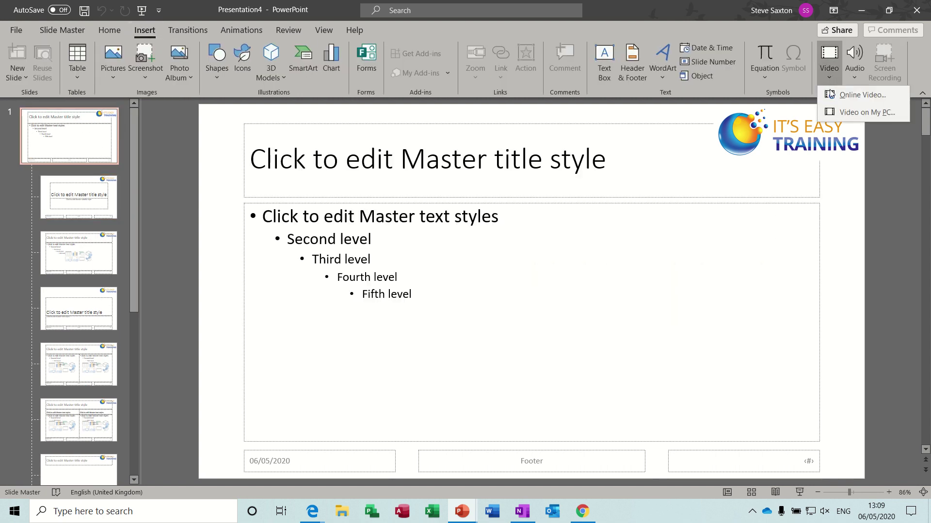
click(834, 112)
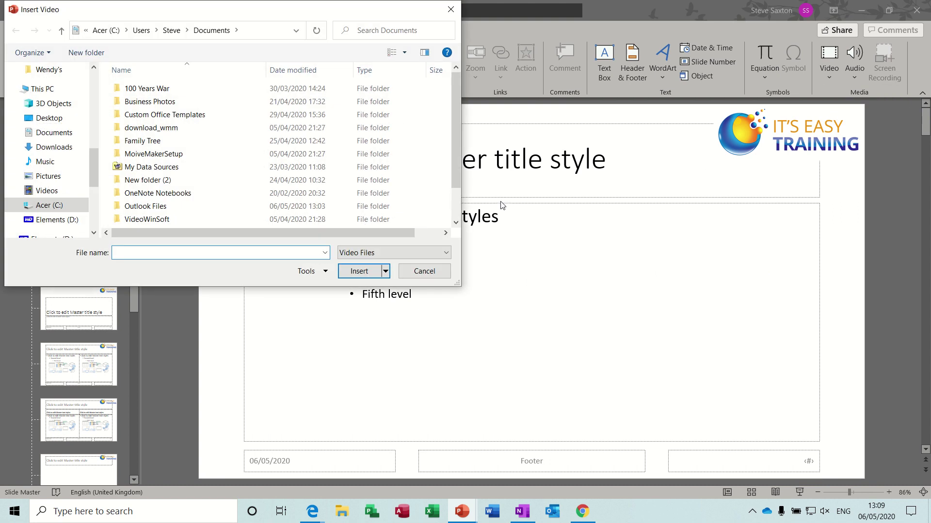
drag(455, 122, 456, 188)
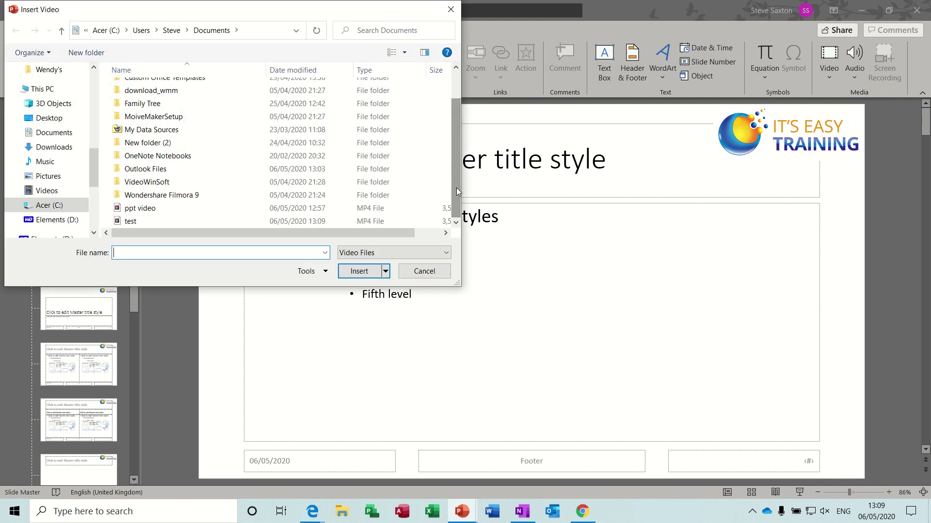
double_click(152, 211)
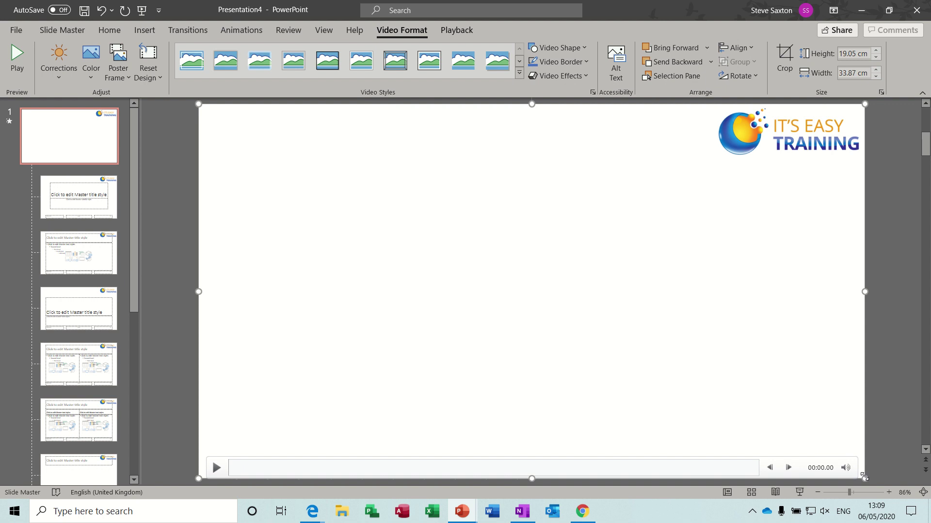
- Shrink the master video to 3.68 × 6.55 cm in the top-left, auto-starting and looping until stopped
drag(864, 479, 288, 177)
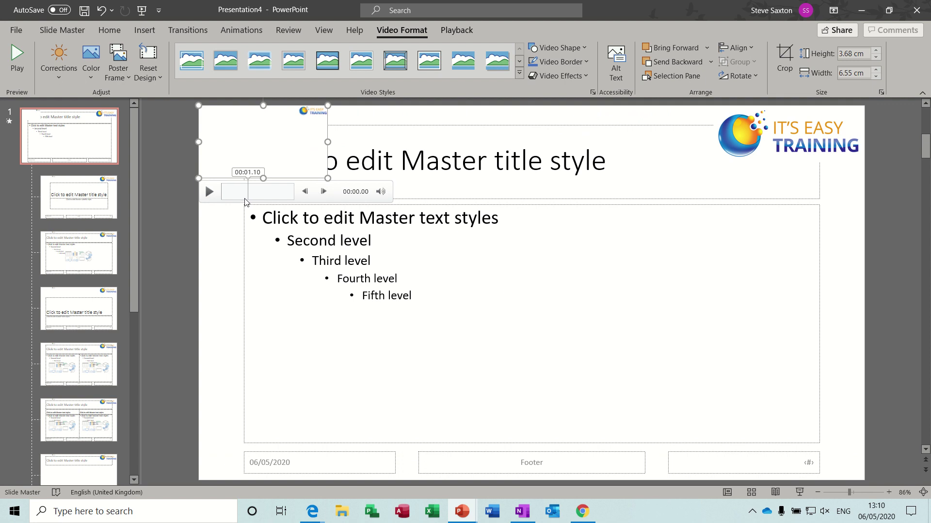
click(211, 193)
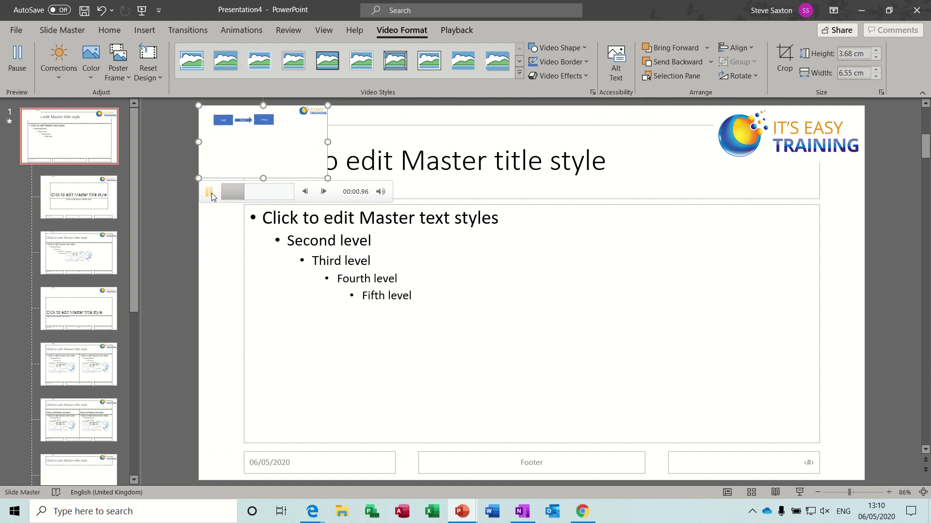
click(456, 31)
click(378, 49)
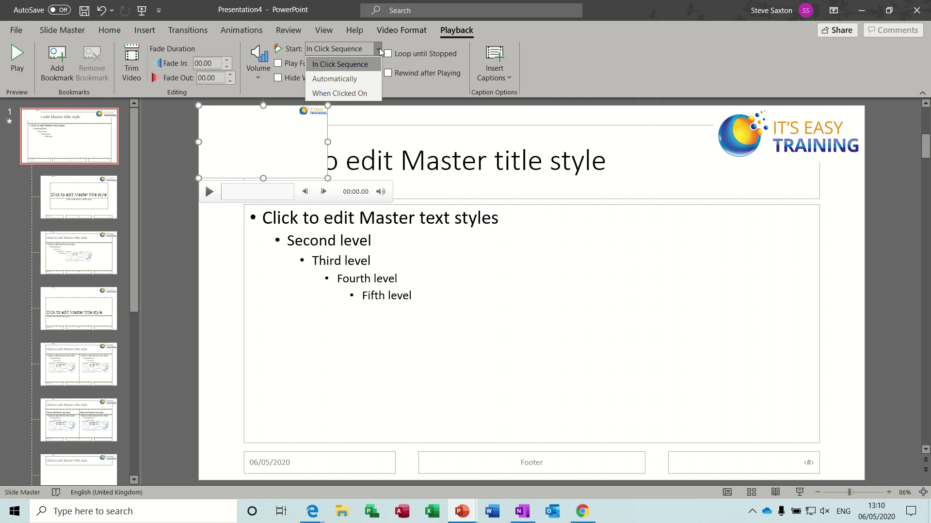
click(334, 78)
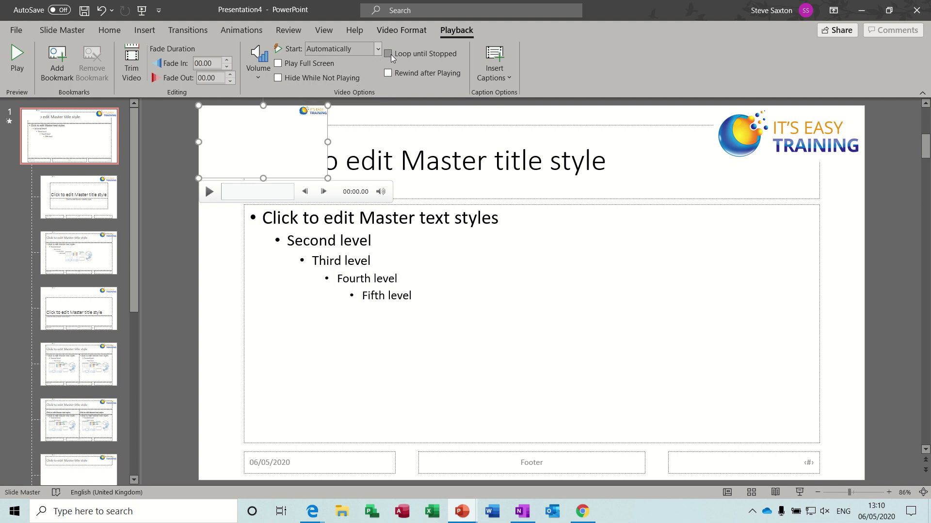
click(389, 54)
click(68, 33)
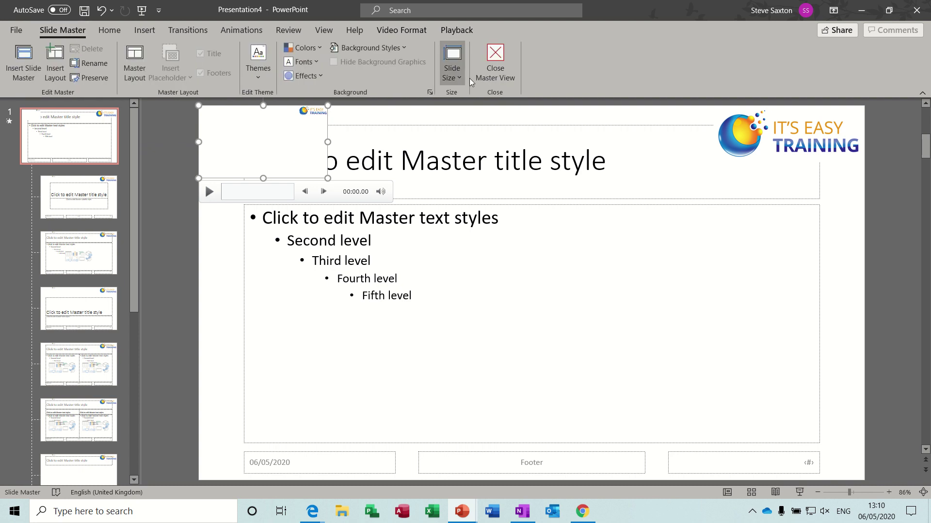
- Close Master View and run the slide show to watch the corner video loop
click(501, 59)
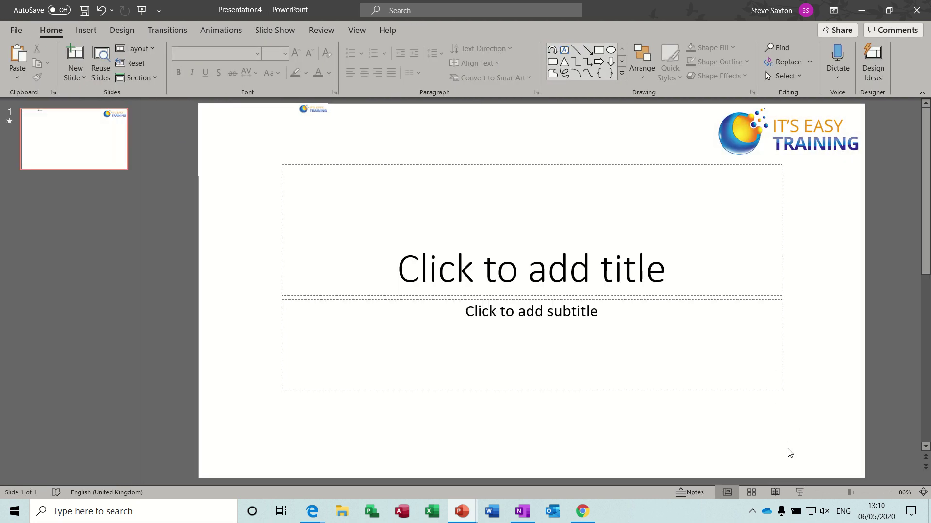
click(798, 492)
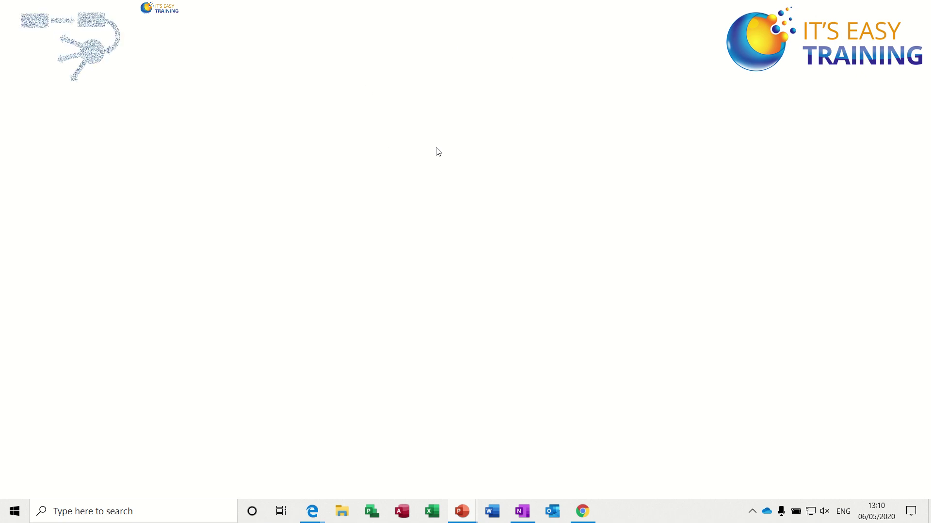
mouse_move(96, 100)
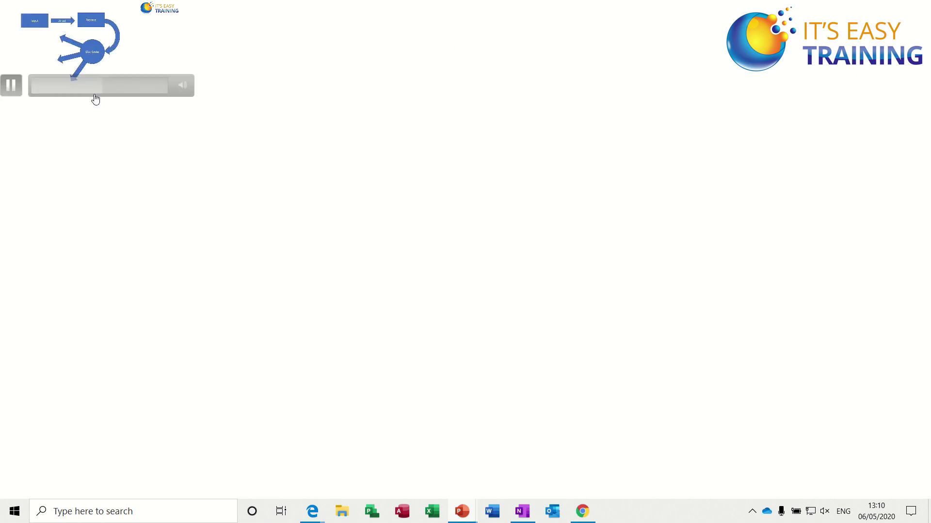